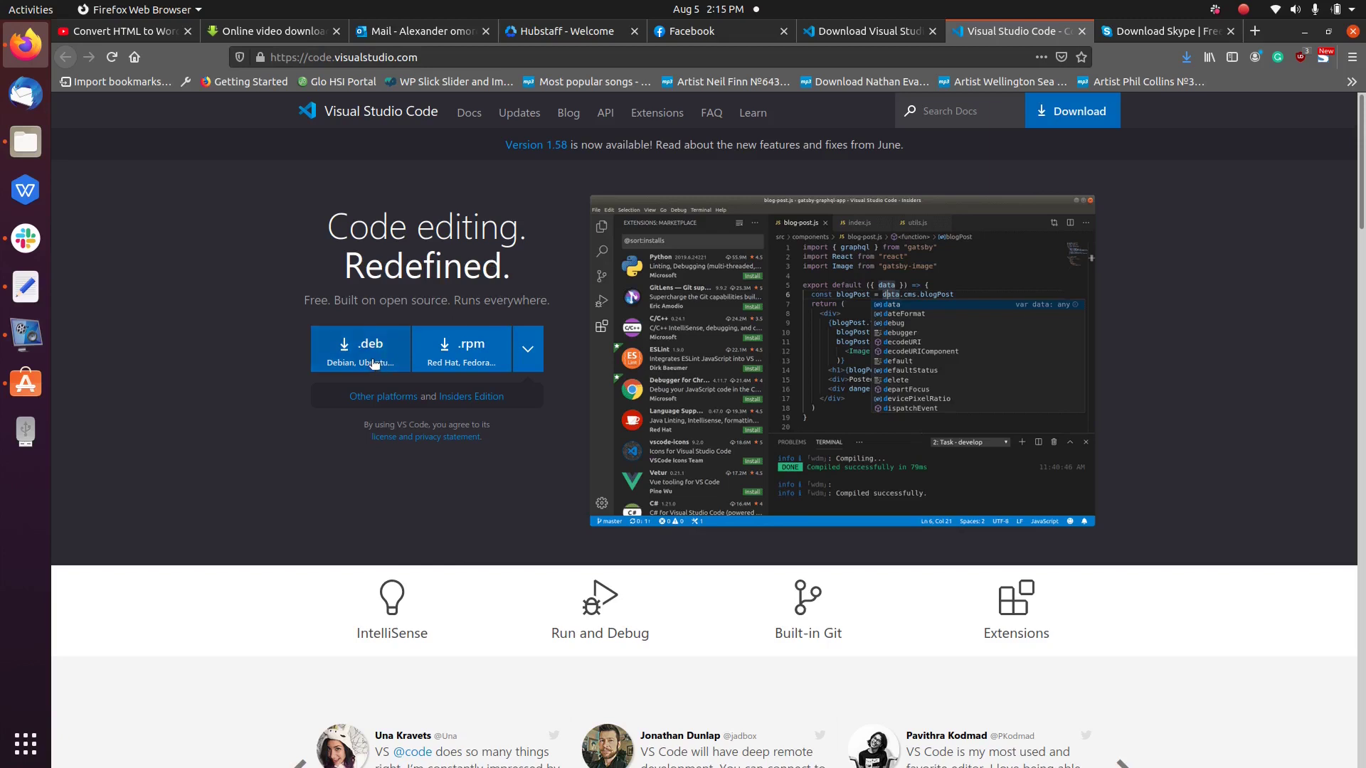
Choose the .deb (Debian, Ubuntu) download of Visual Studio Code on code.visualstudio.com
left_click(280, 331)
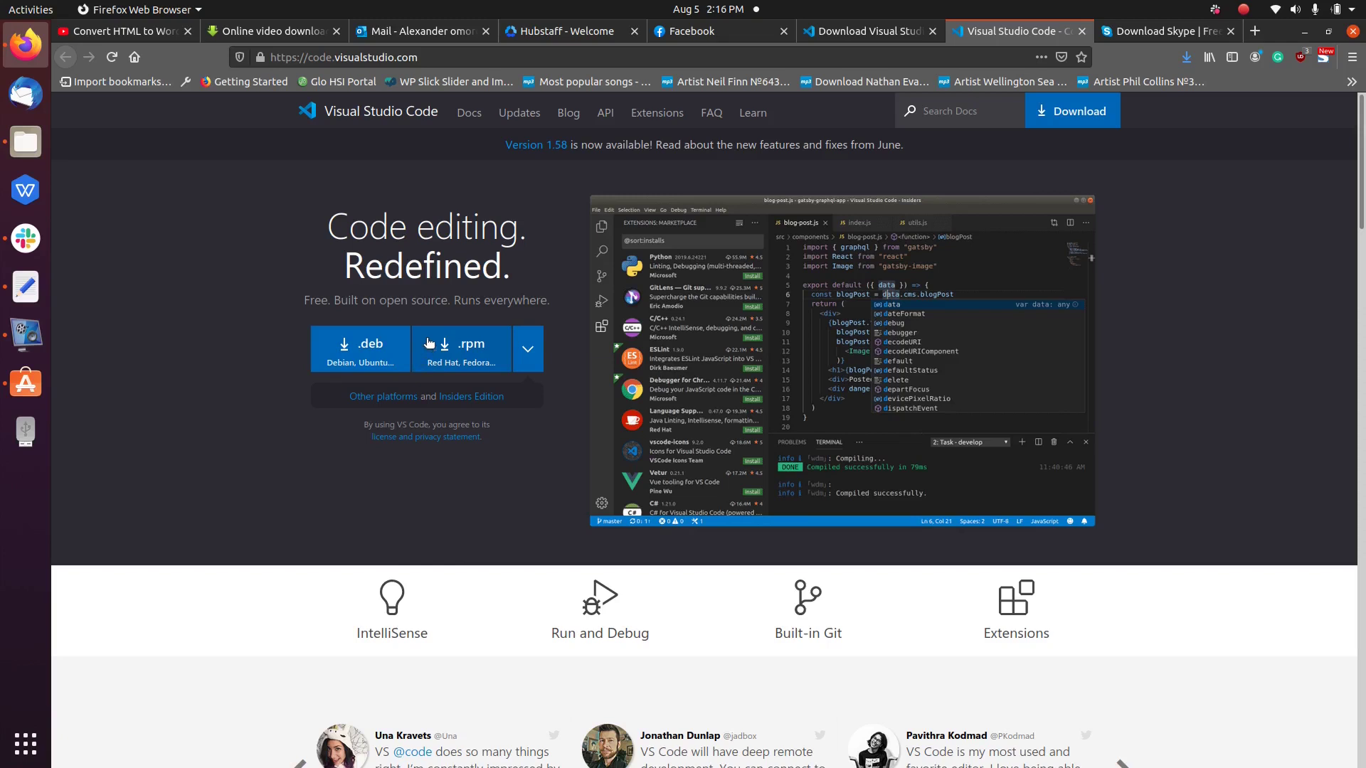
left_click(362, 352)
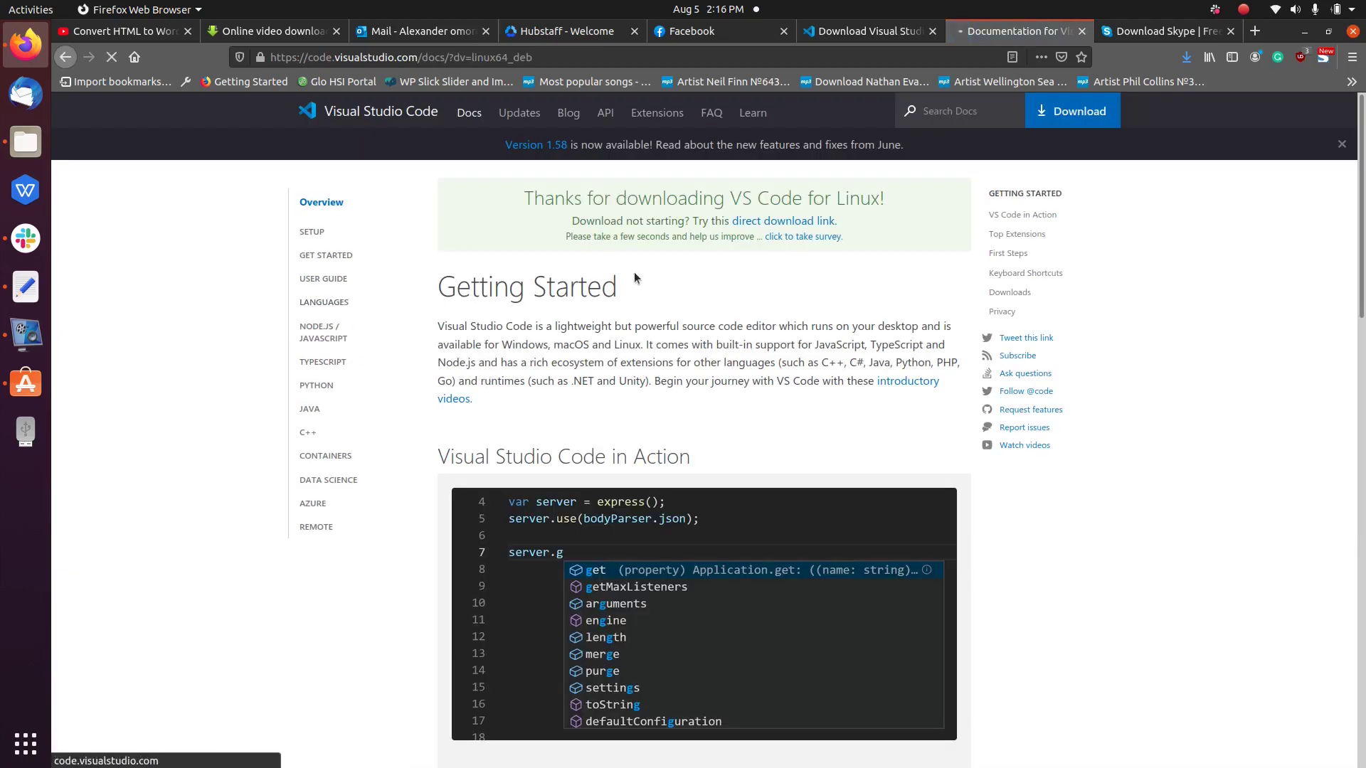
scroll(634, 274, "down", 1)
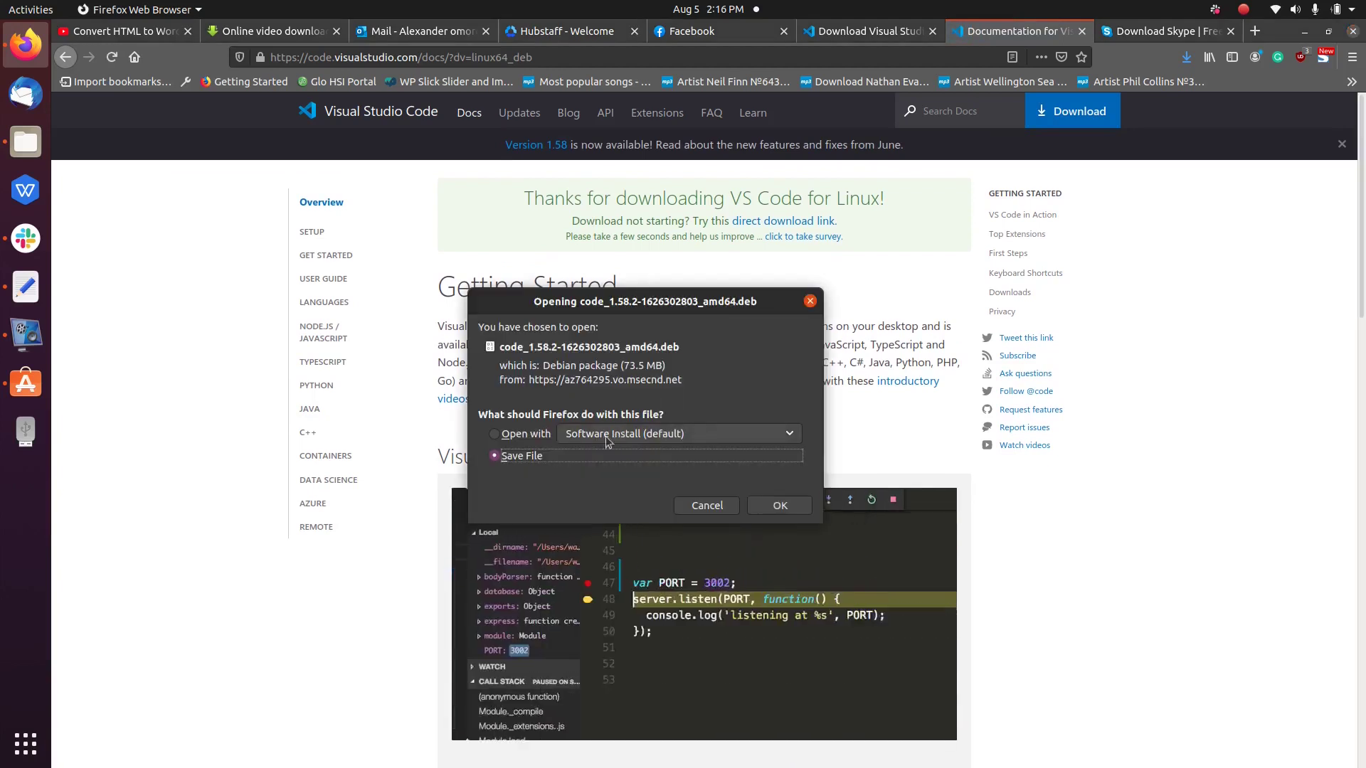
left_click(780, 506)
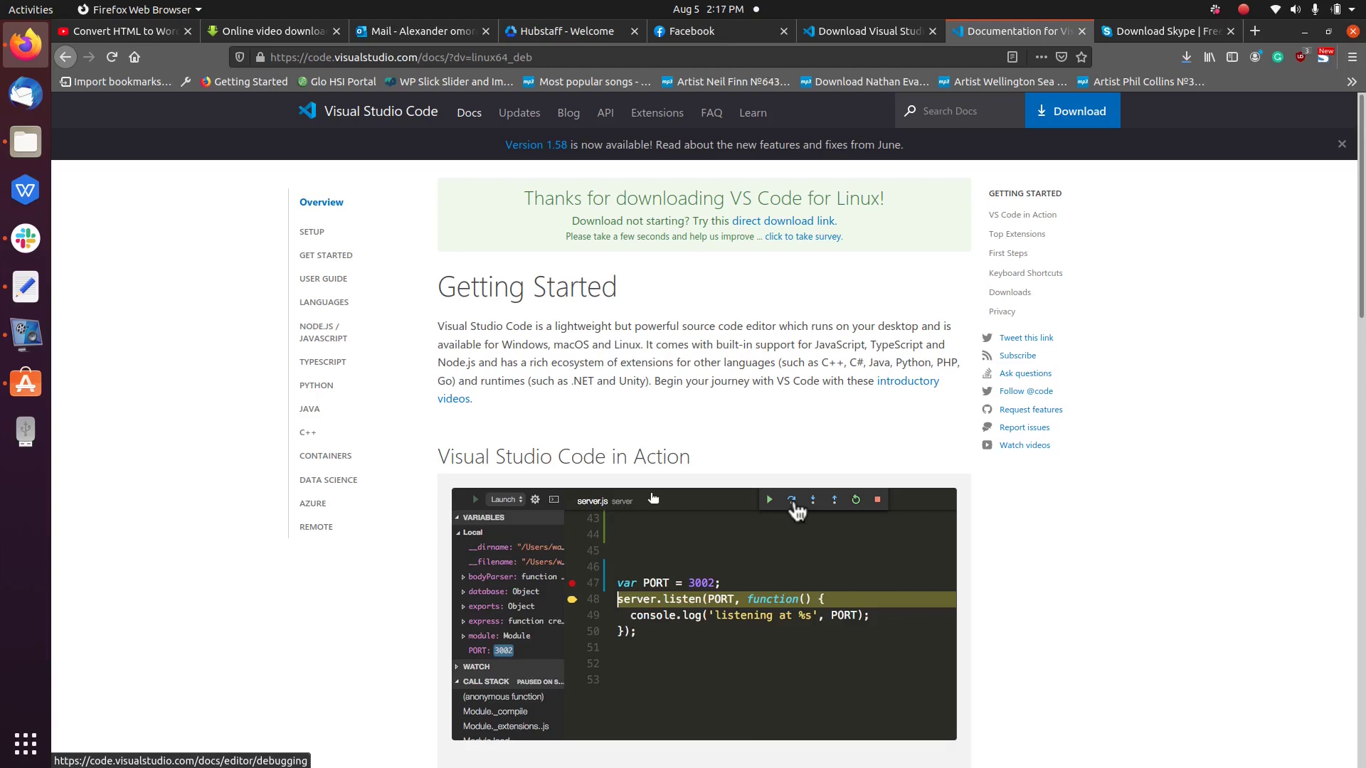
Open the Downloads folder holding the package and minimise the other windows
left_click(1189, 59)
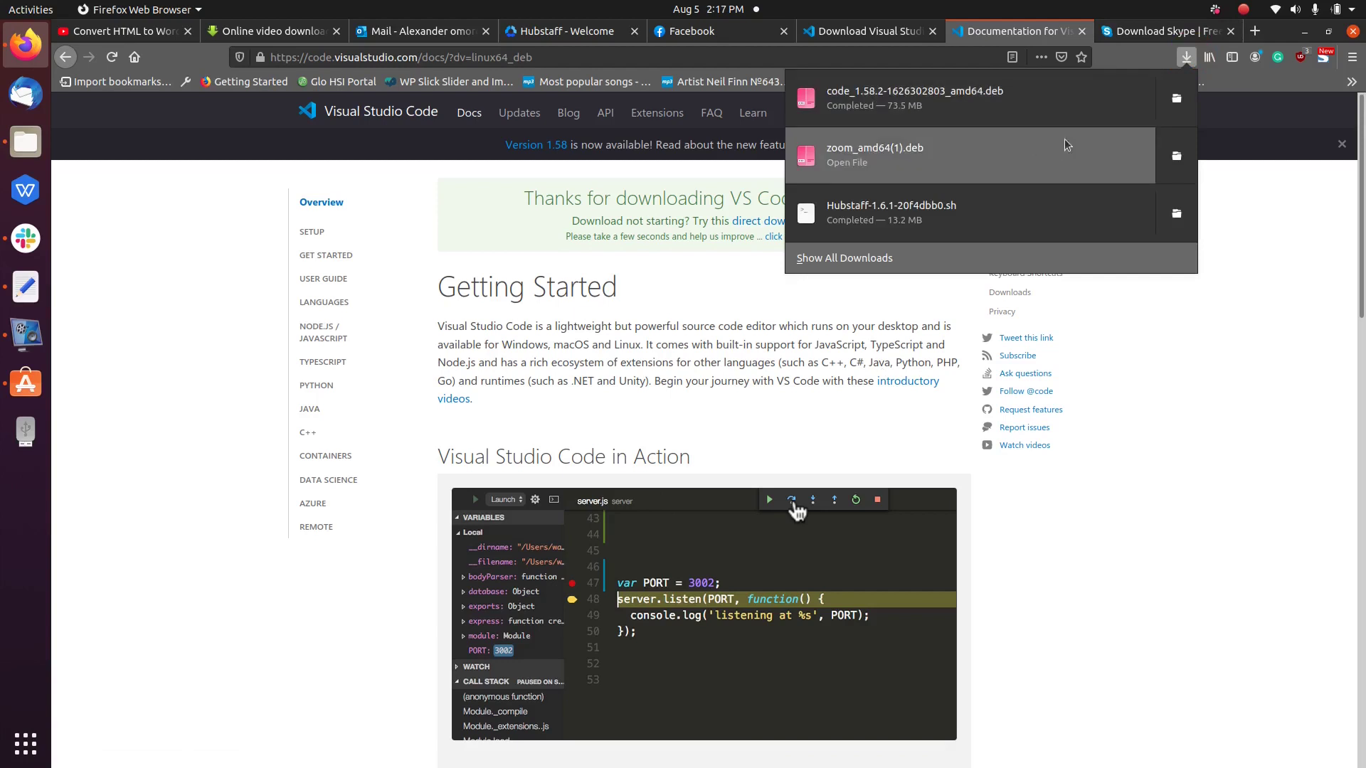
left_click(1170, 99)
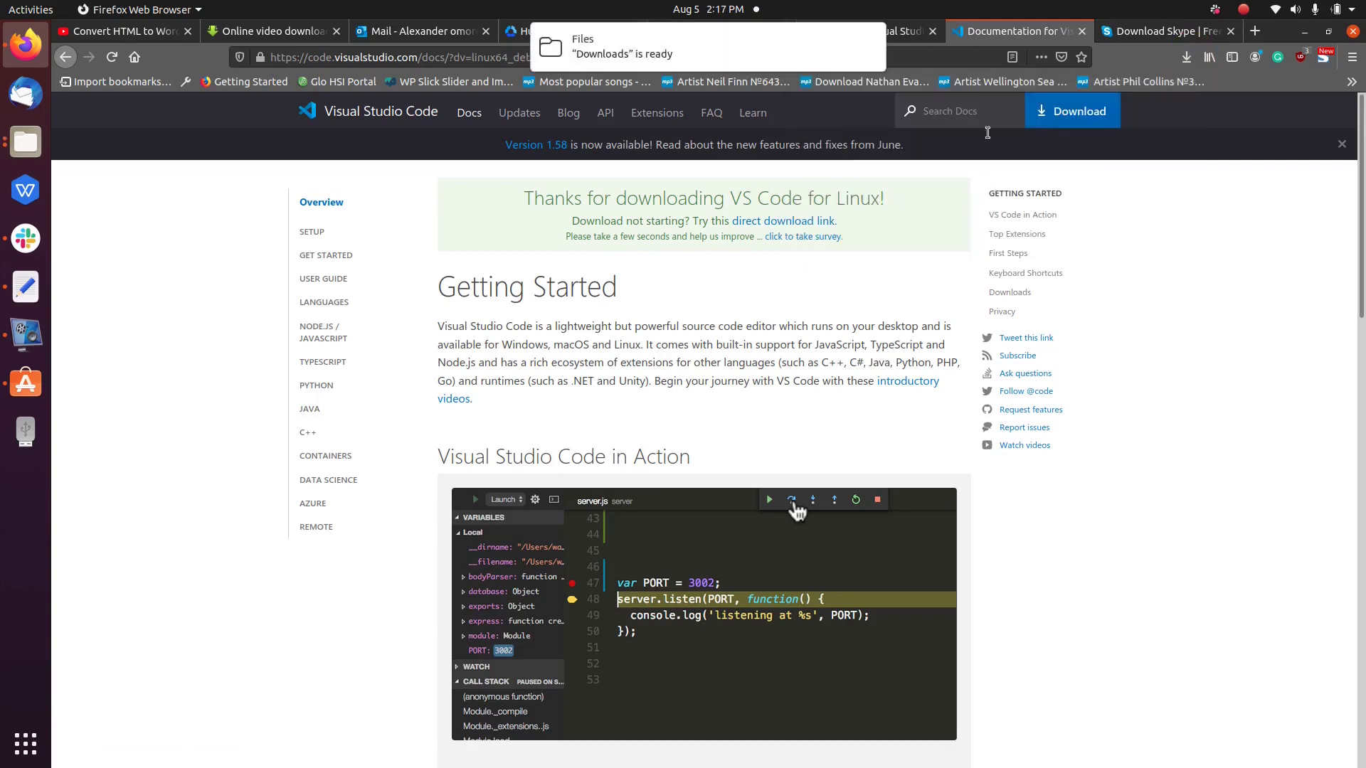
left_click(705, 44)
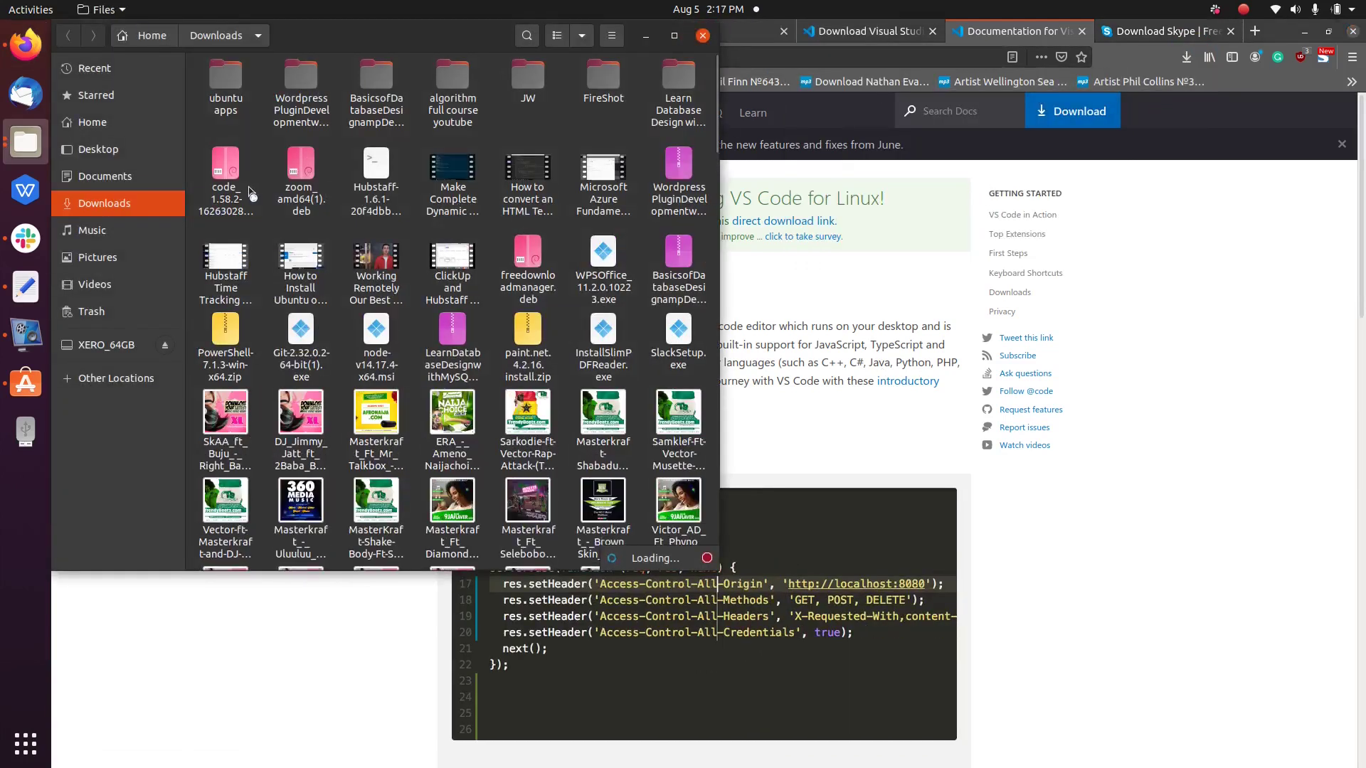
left_click(1306, 32)
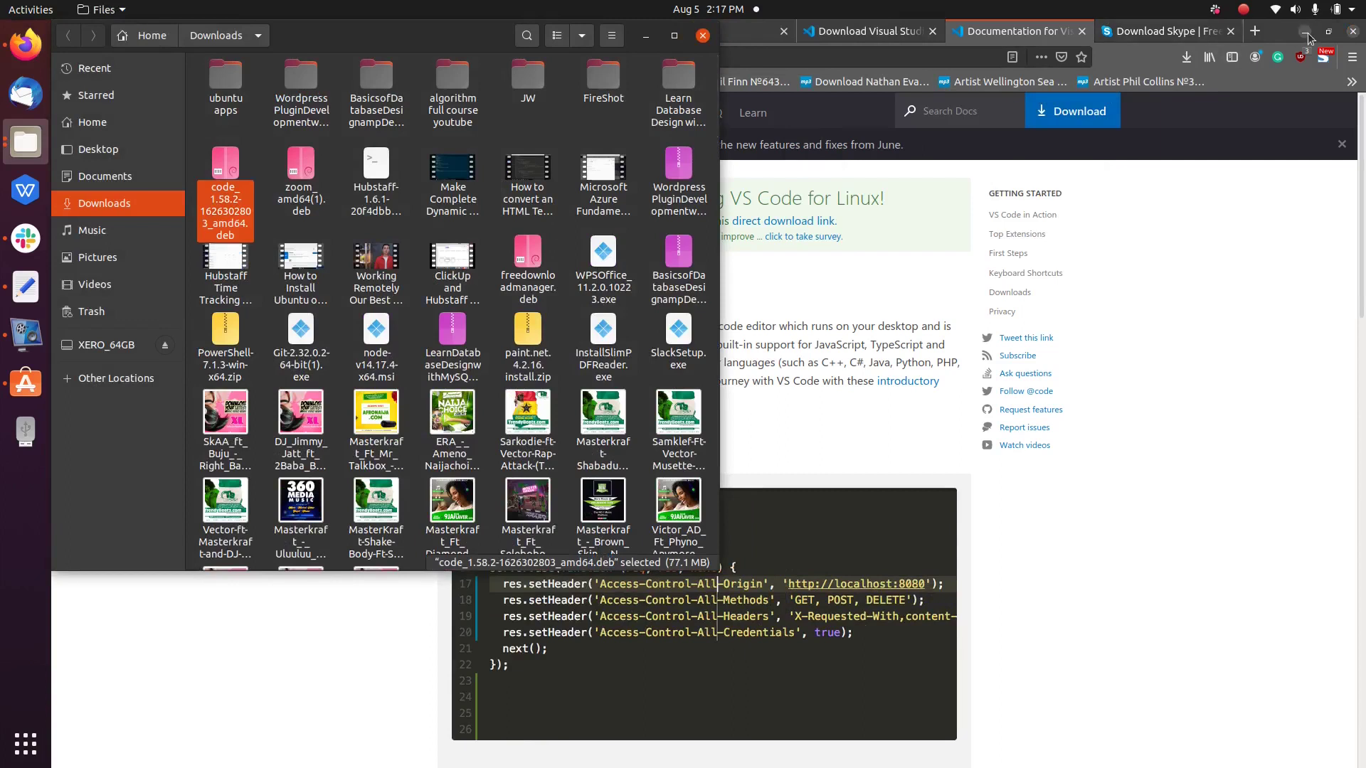
left_click(1270, 212)
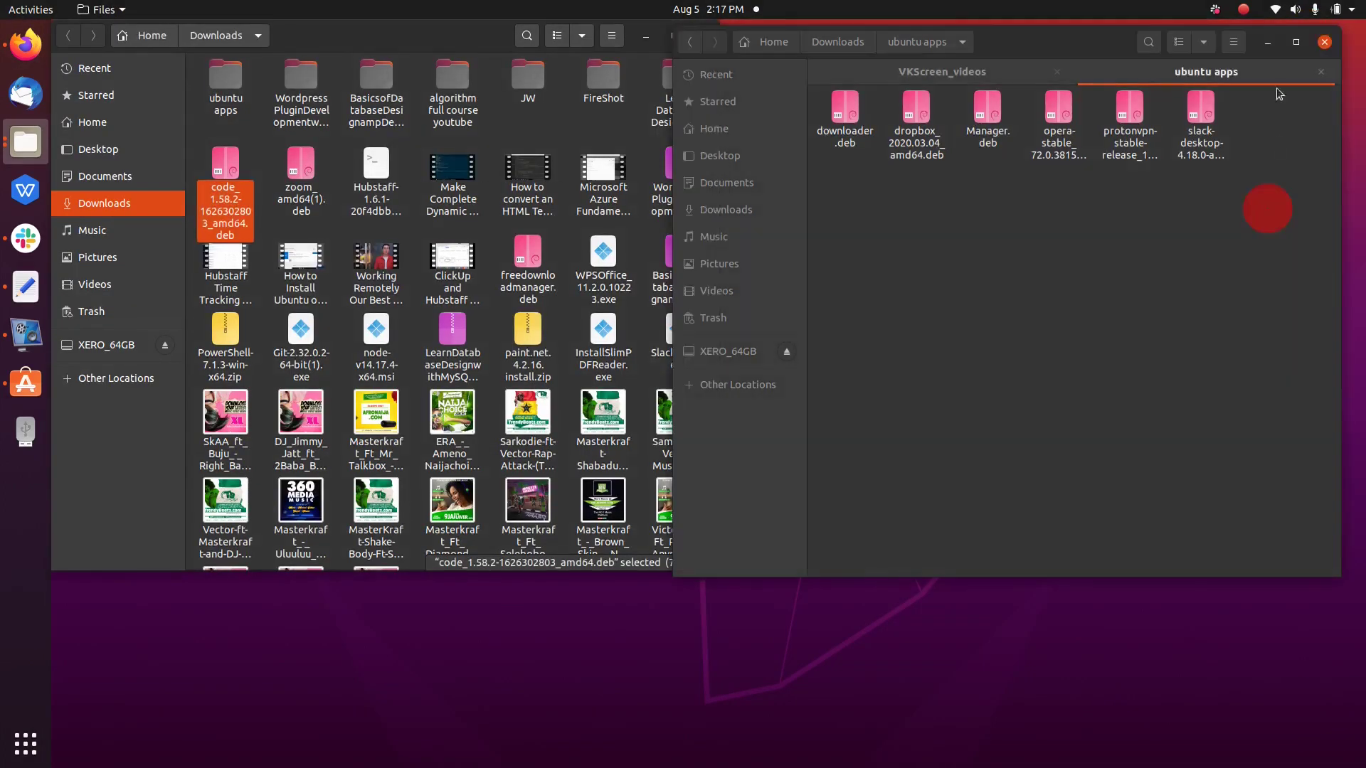
left_click(1271, 42)
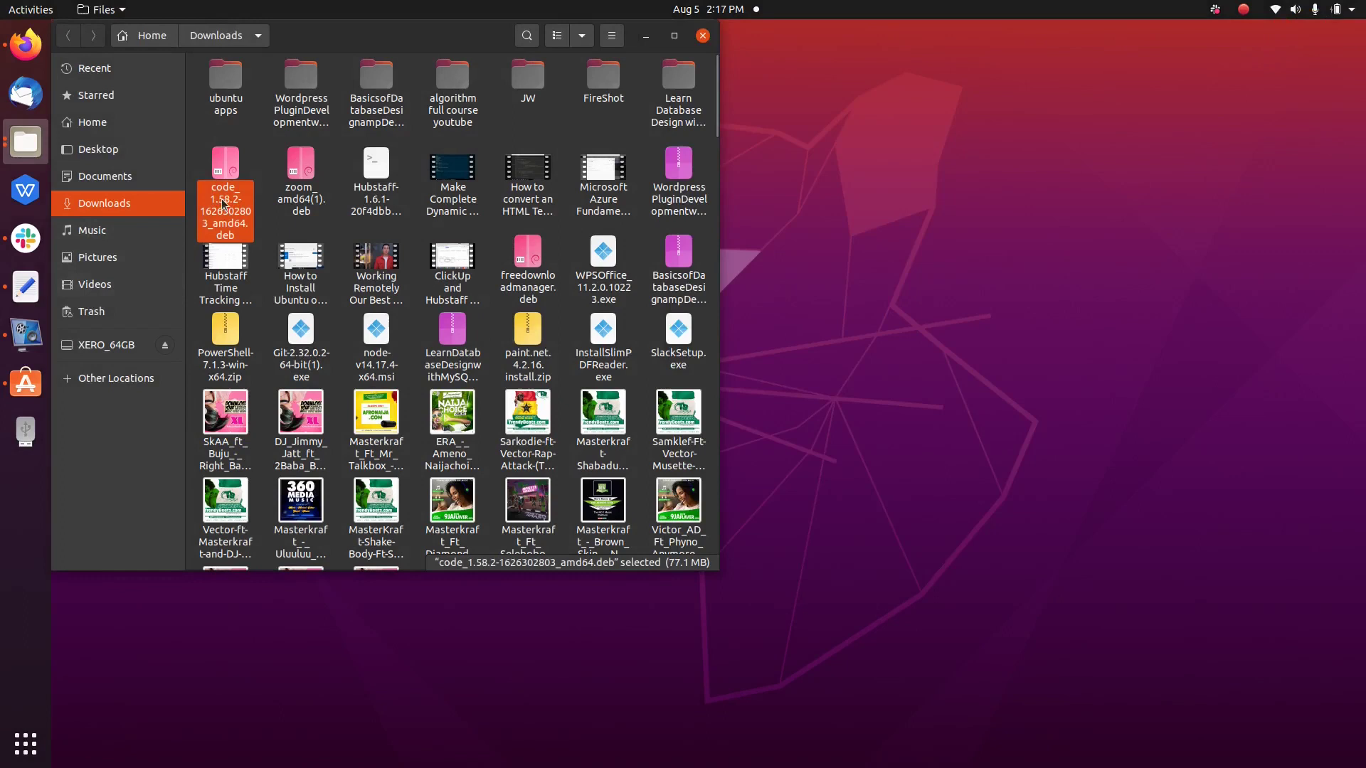
right_click(225, 201)
left_click(260, 249)
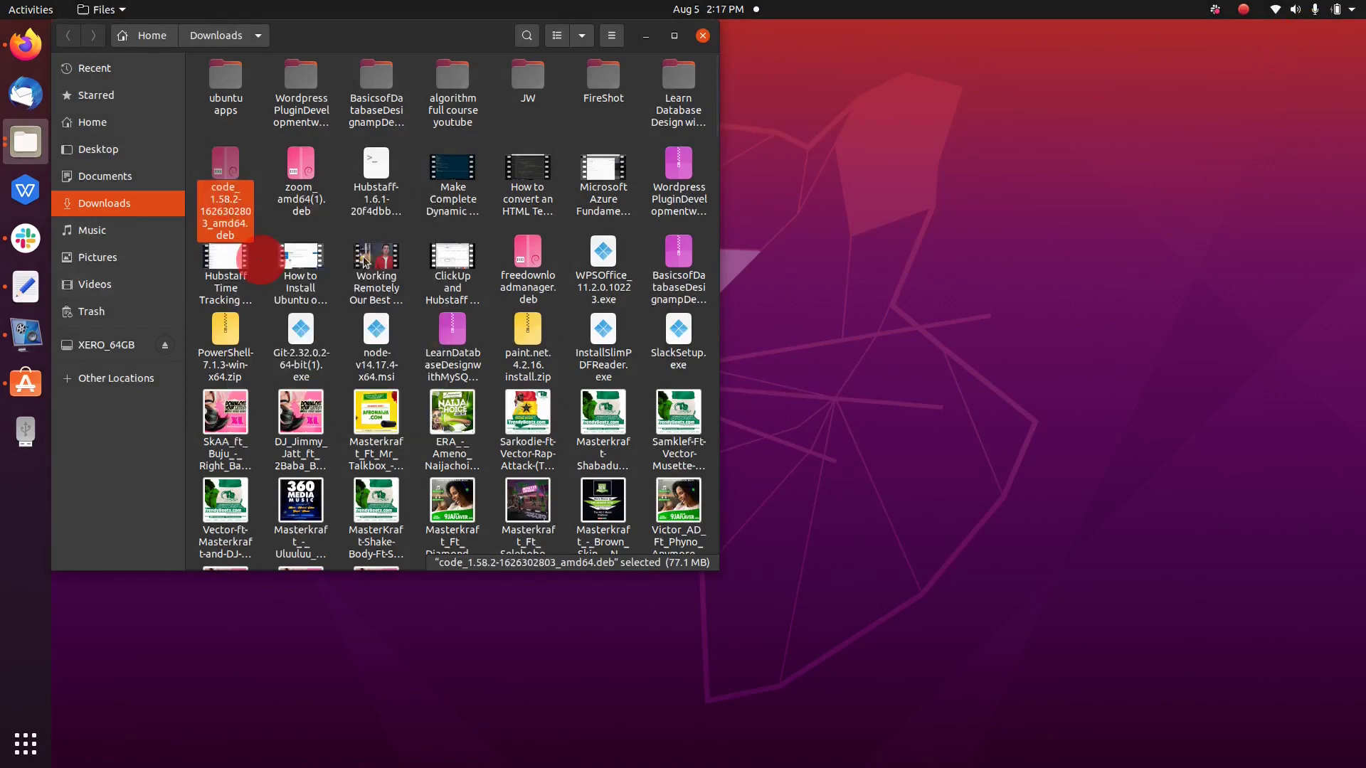
left_click(646, 36)
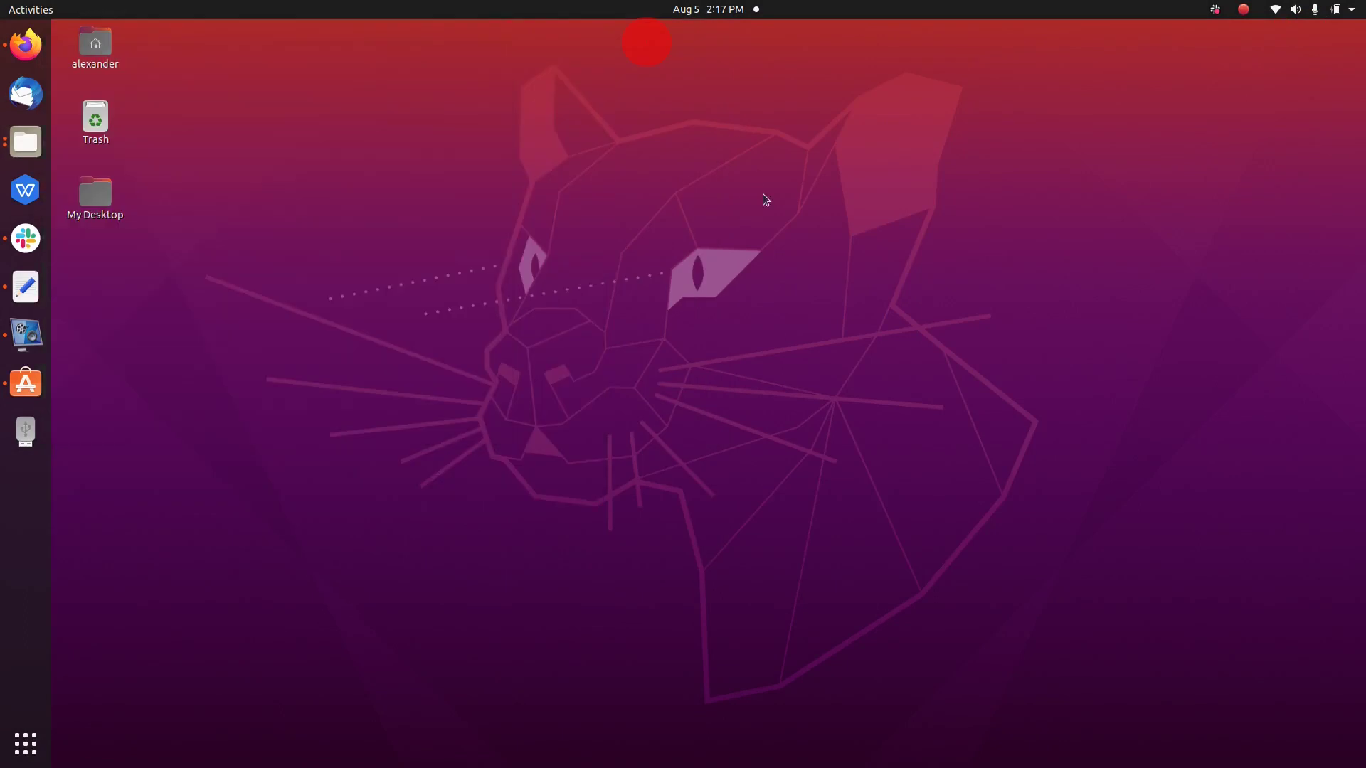
right_click(577, 181)
left_click(612, 237)
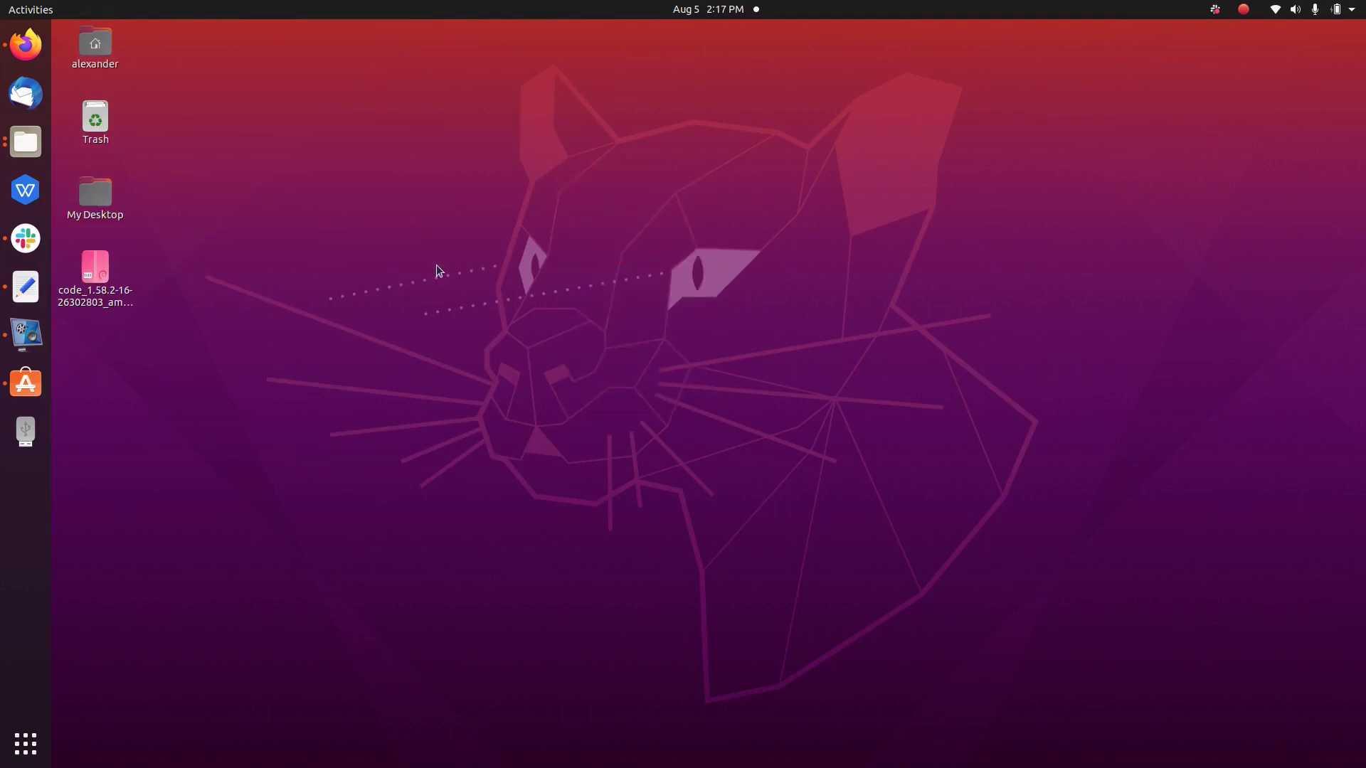
Open the desktop code .deb in GDebi Package Installer via Open With Other Application
right_click(110, 299)
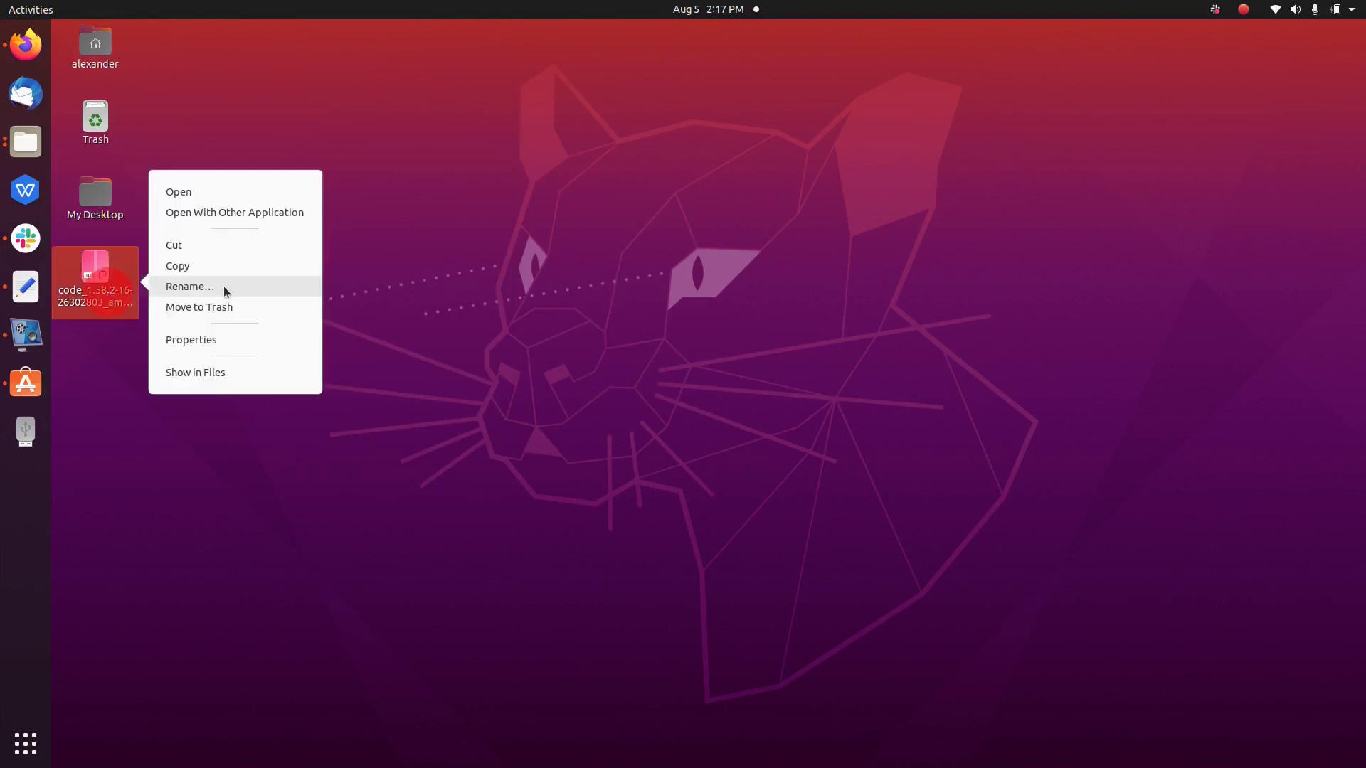
left_click(256, 217)
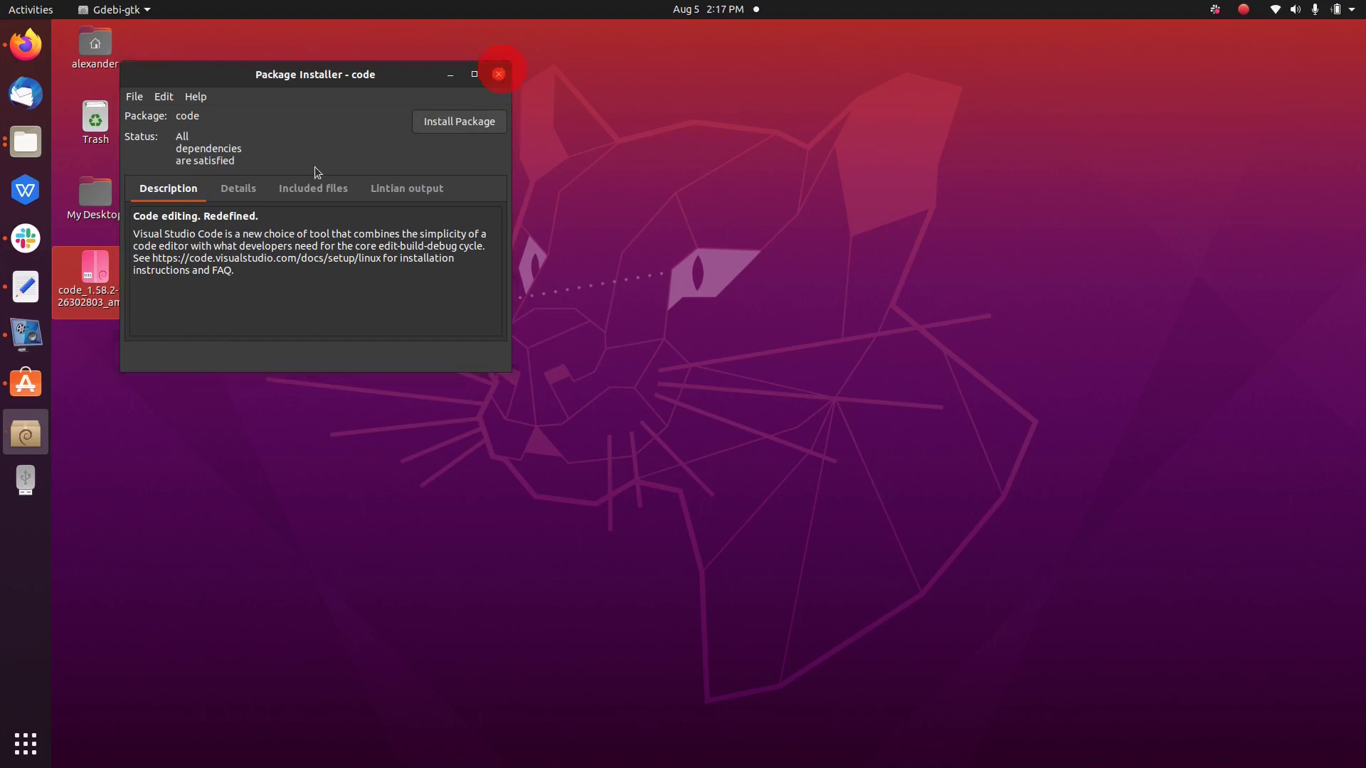
left_click(502, 74)
right_click(95, 277)
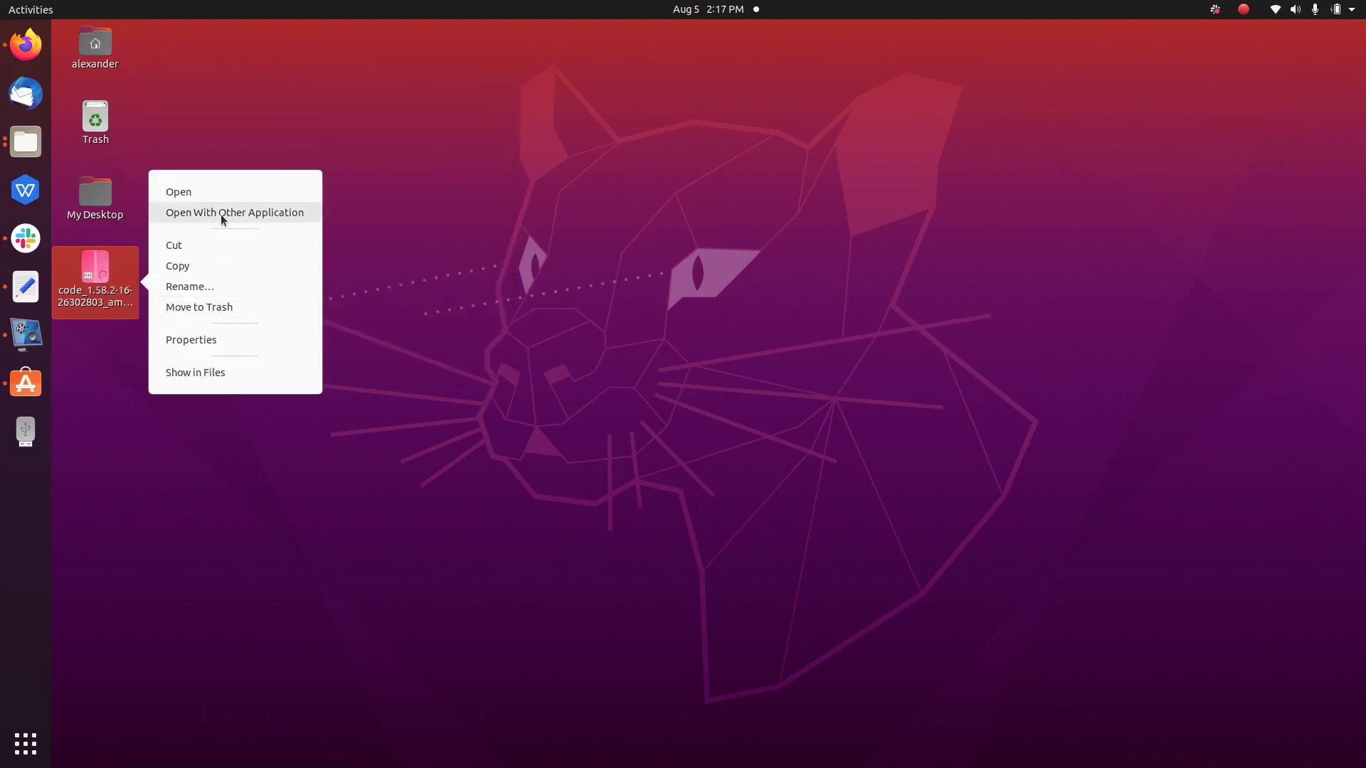
left_click(472, 352)
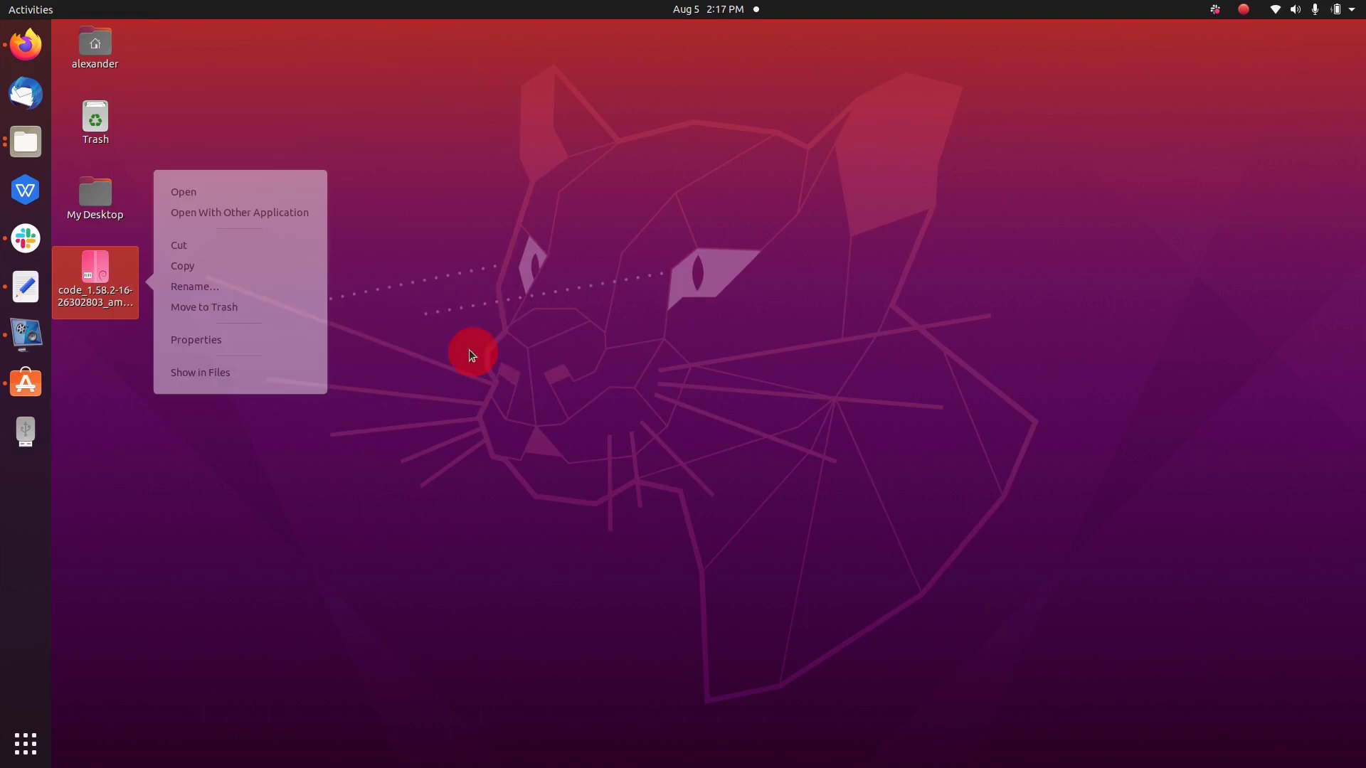
right_click(96, 288)
left_click(220, 215)
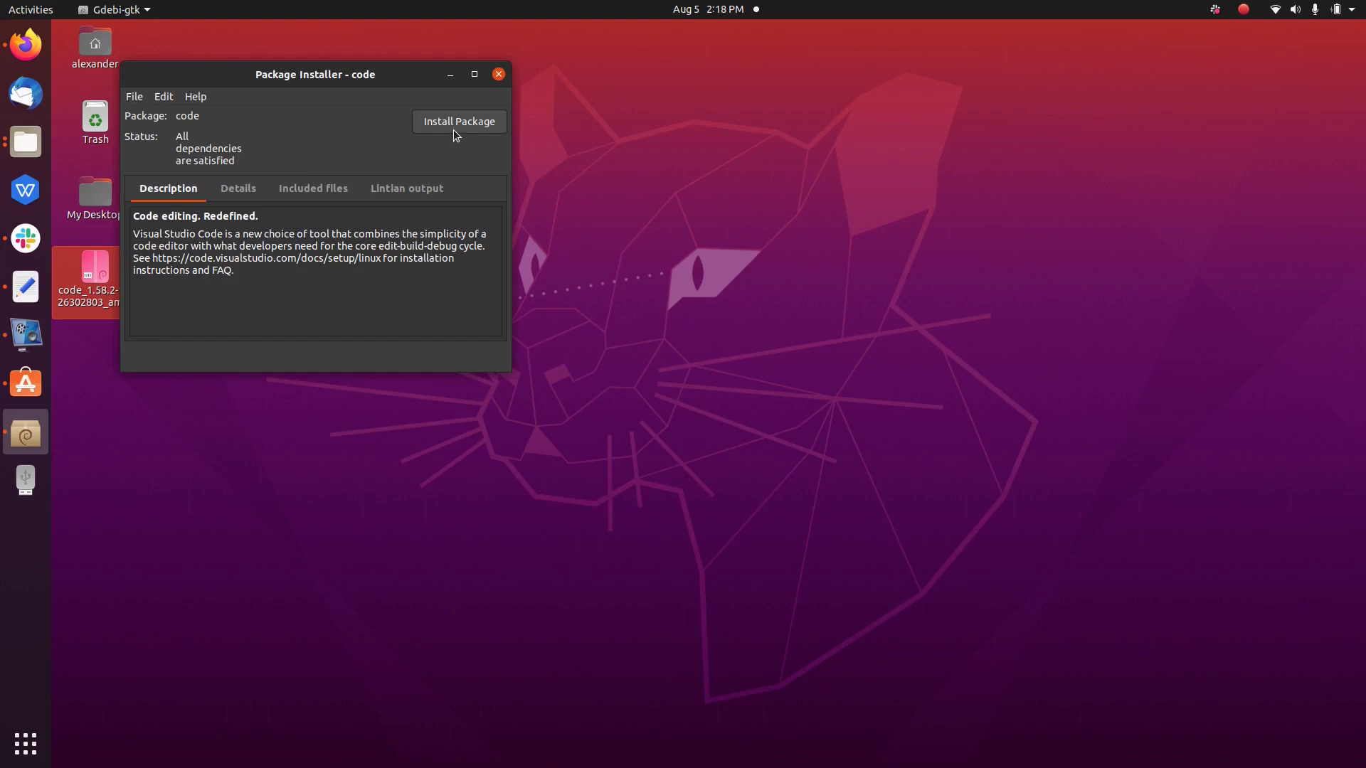
Authorise with the account password and install the code package until Installation complete
left_click(455, 128)
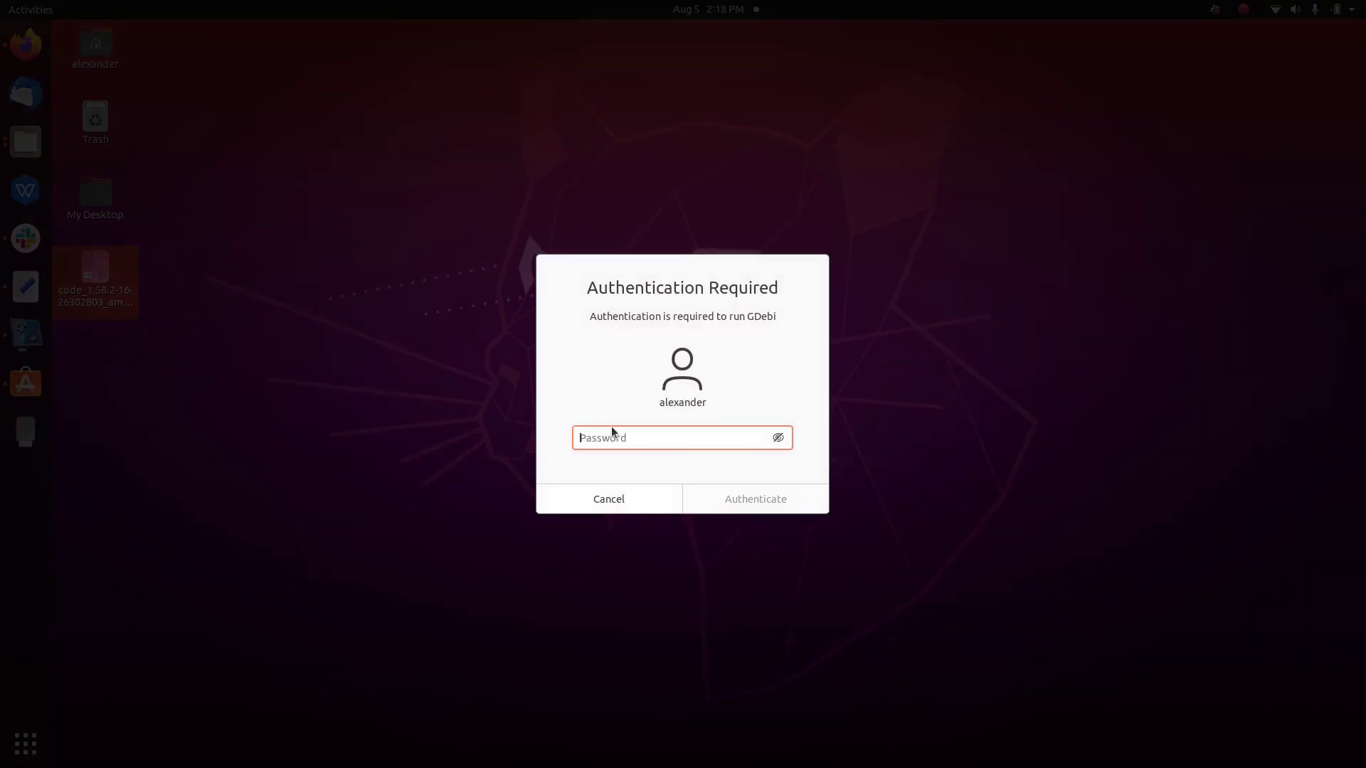
type("••")
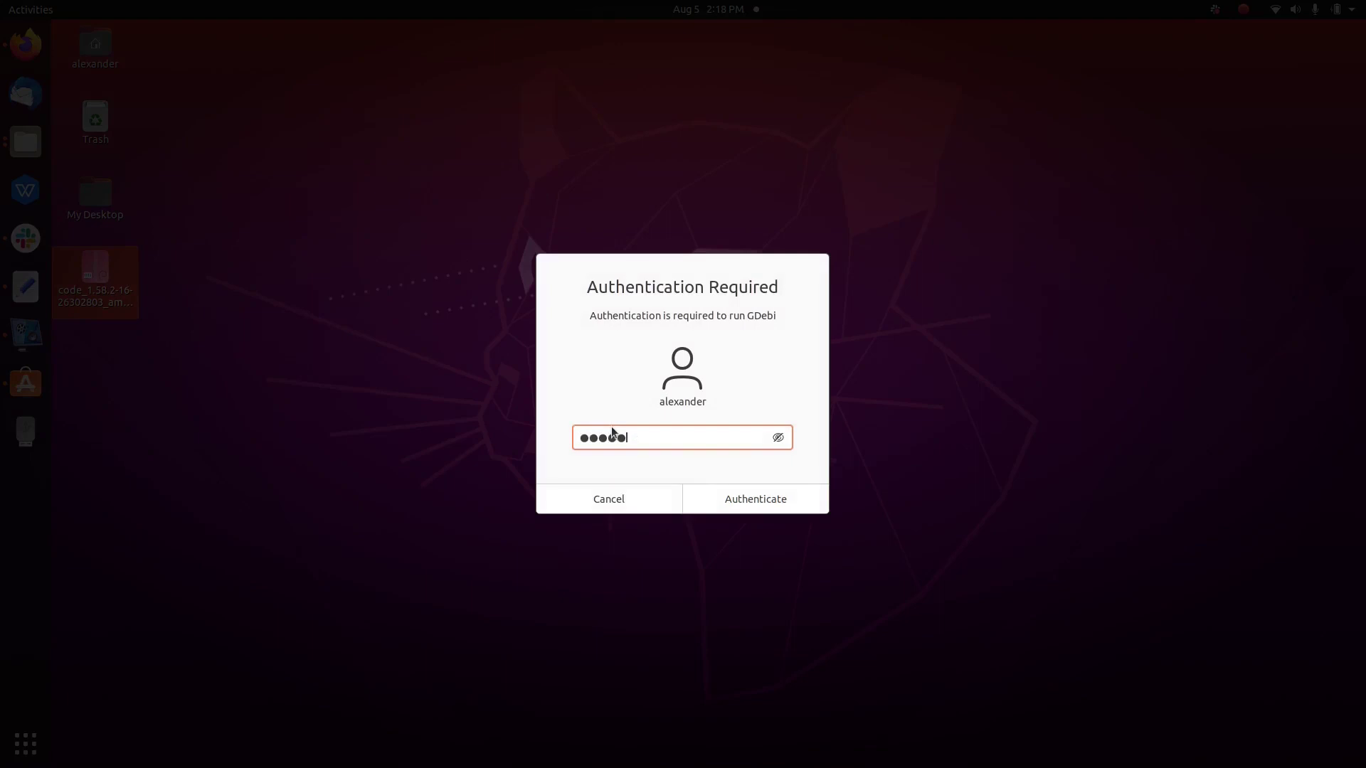
key("Return")
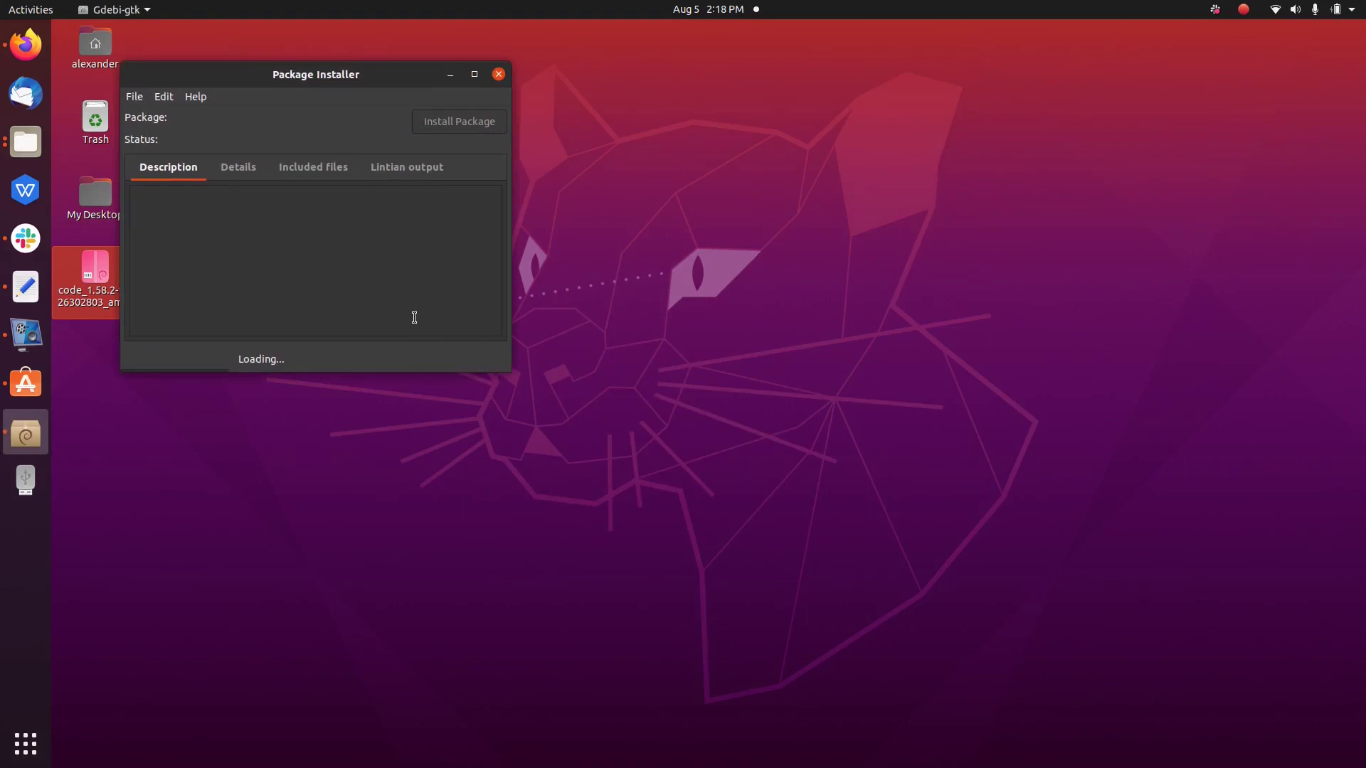
left_click_drag(349, 77, 484, 156)
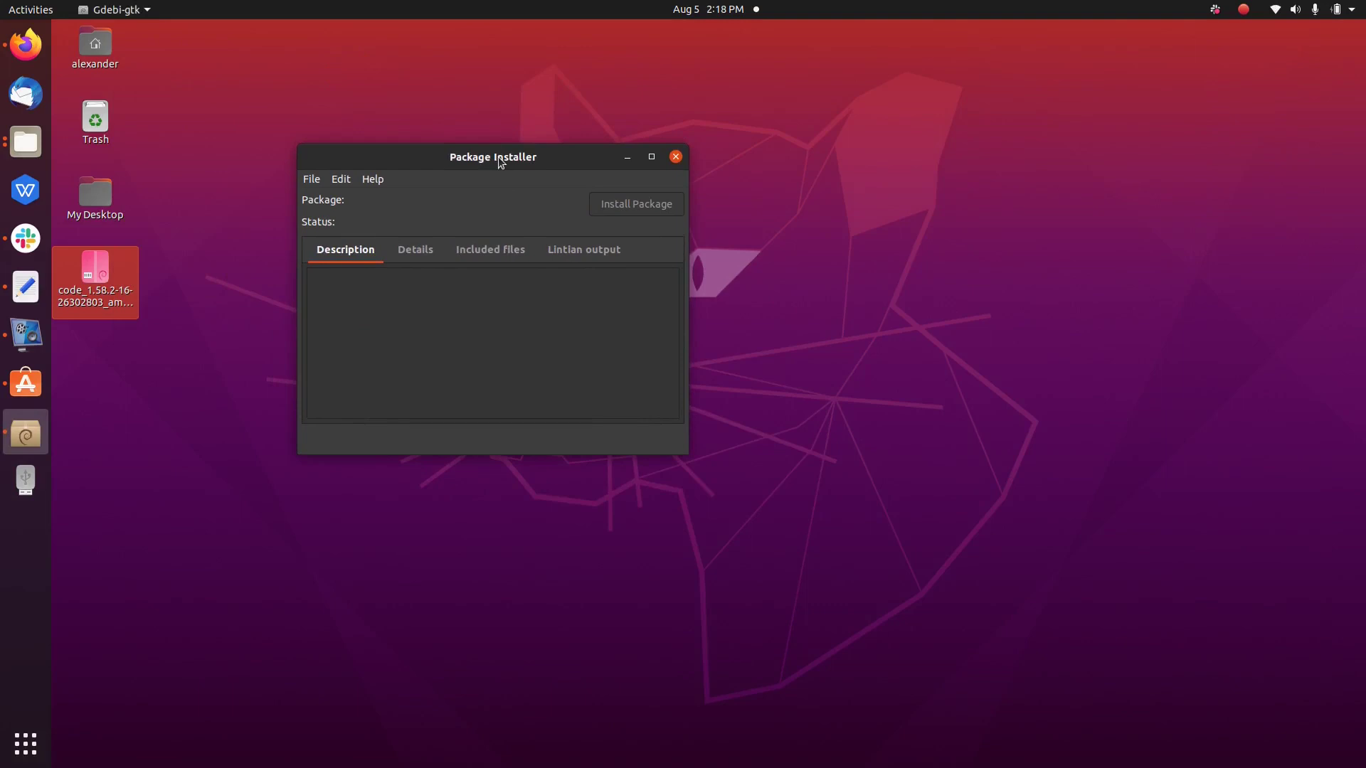
left_click_drag(500, 162, 554, 114)
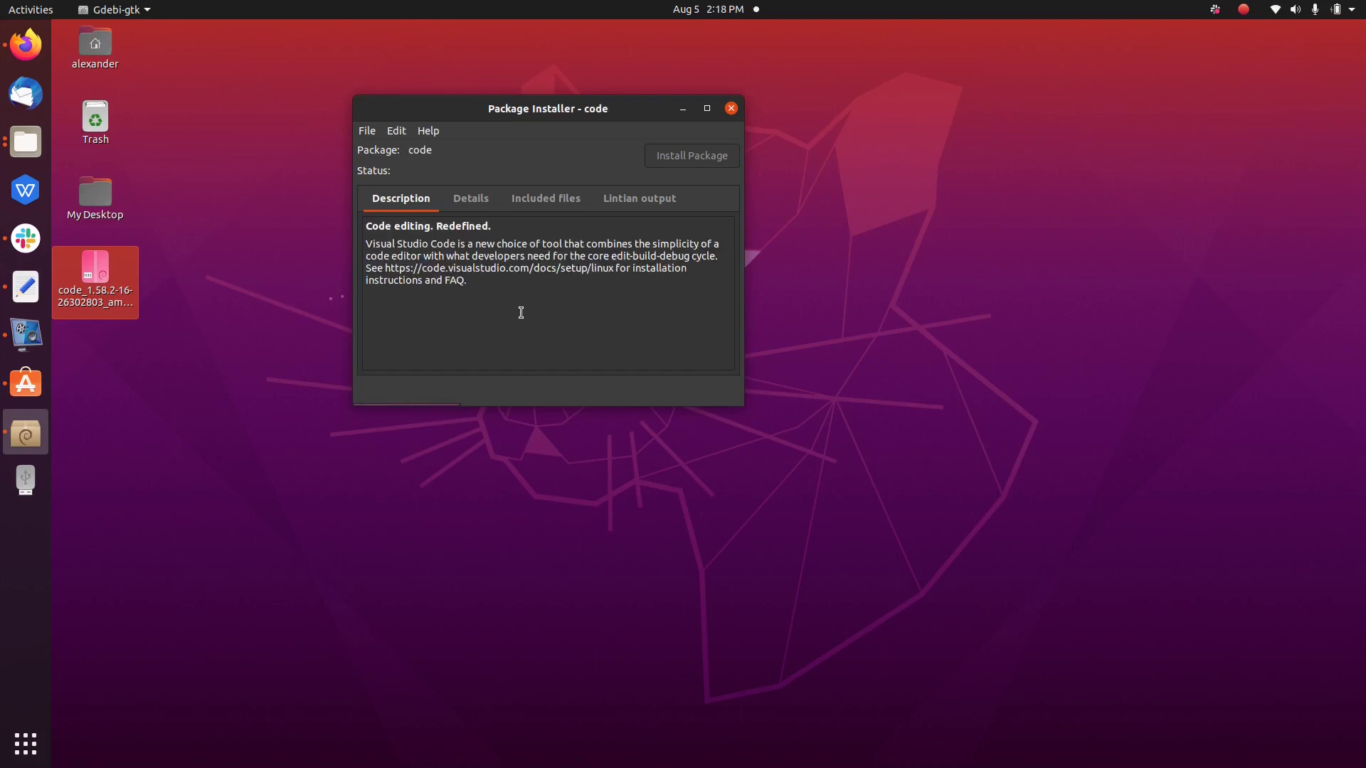
left_click(420, 262)
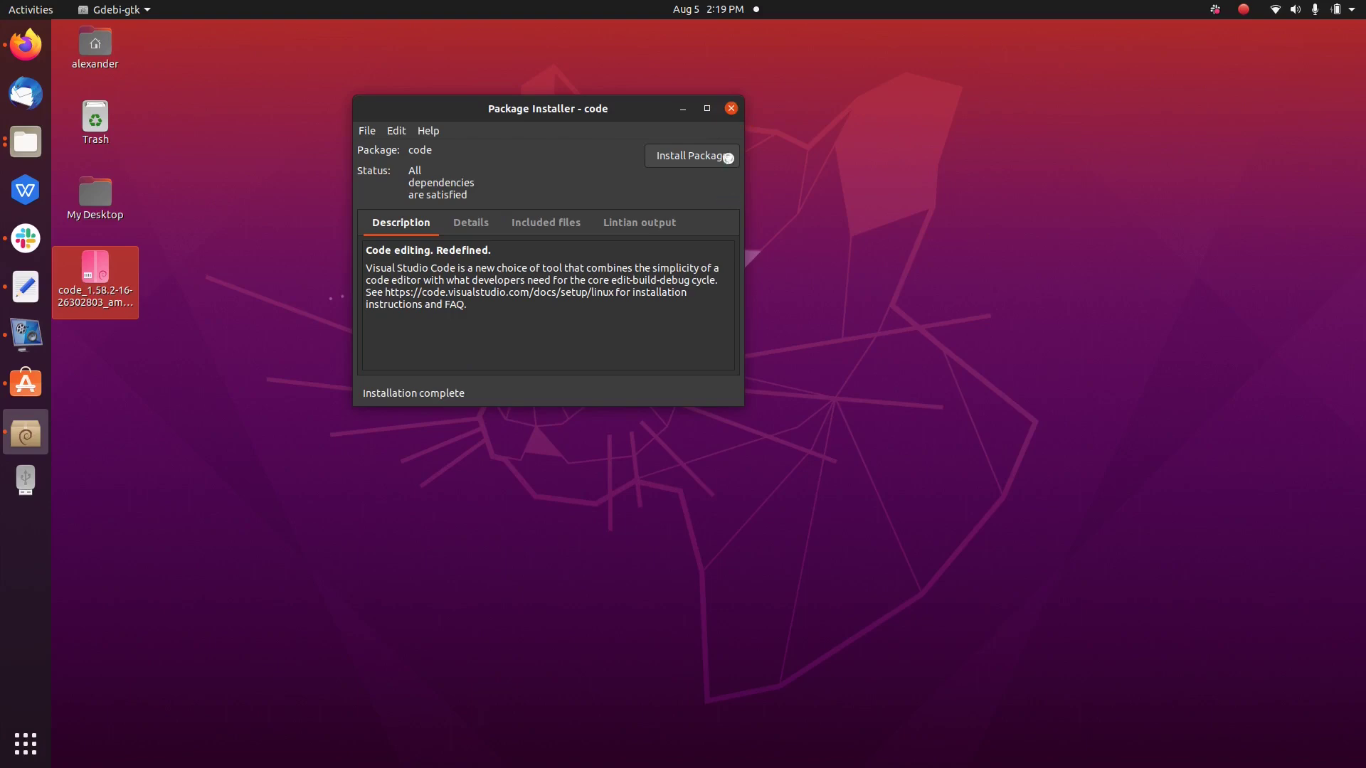
Close GDebi and launch Visual Studio Code from an Activities search for 'code'
left_click(731, 108)
key("super")
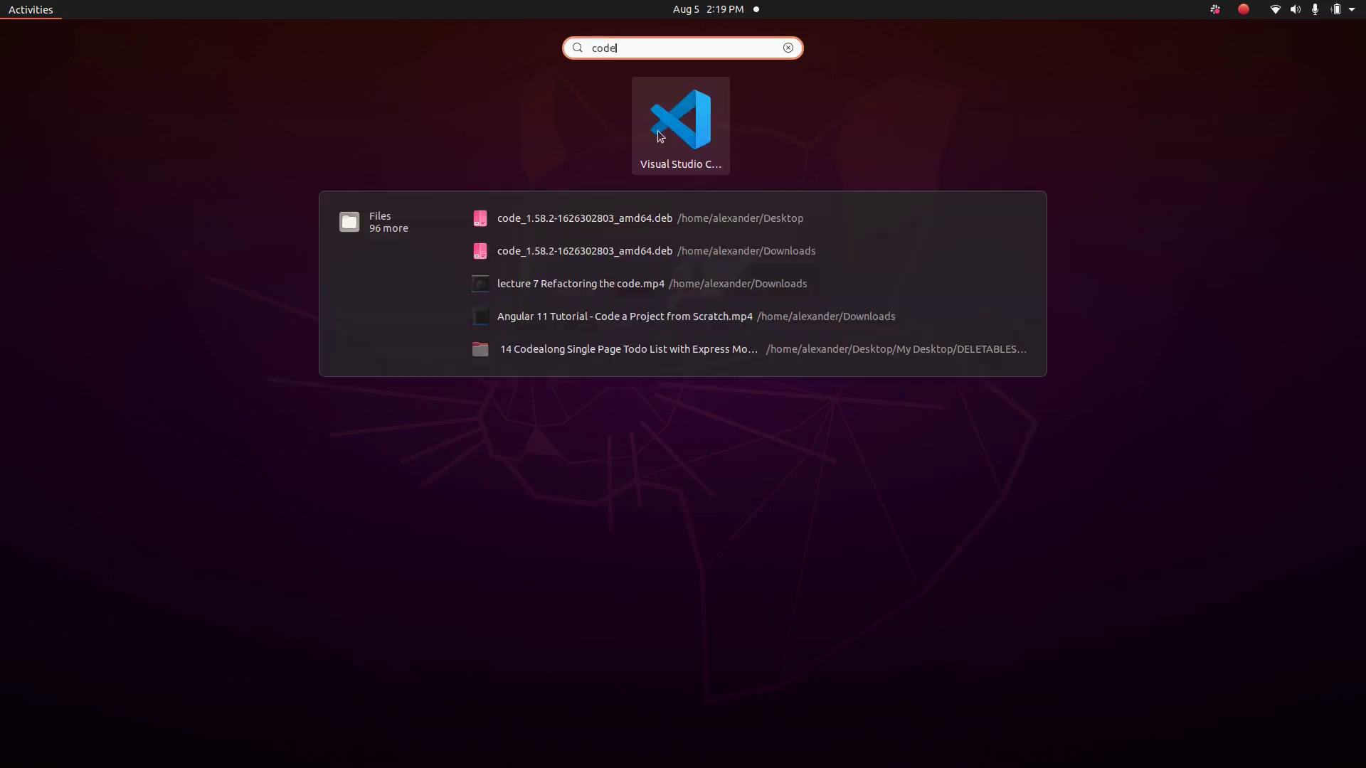
left_click(707, 128)
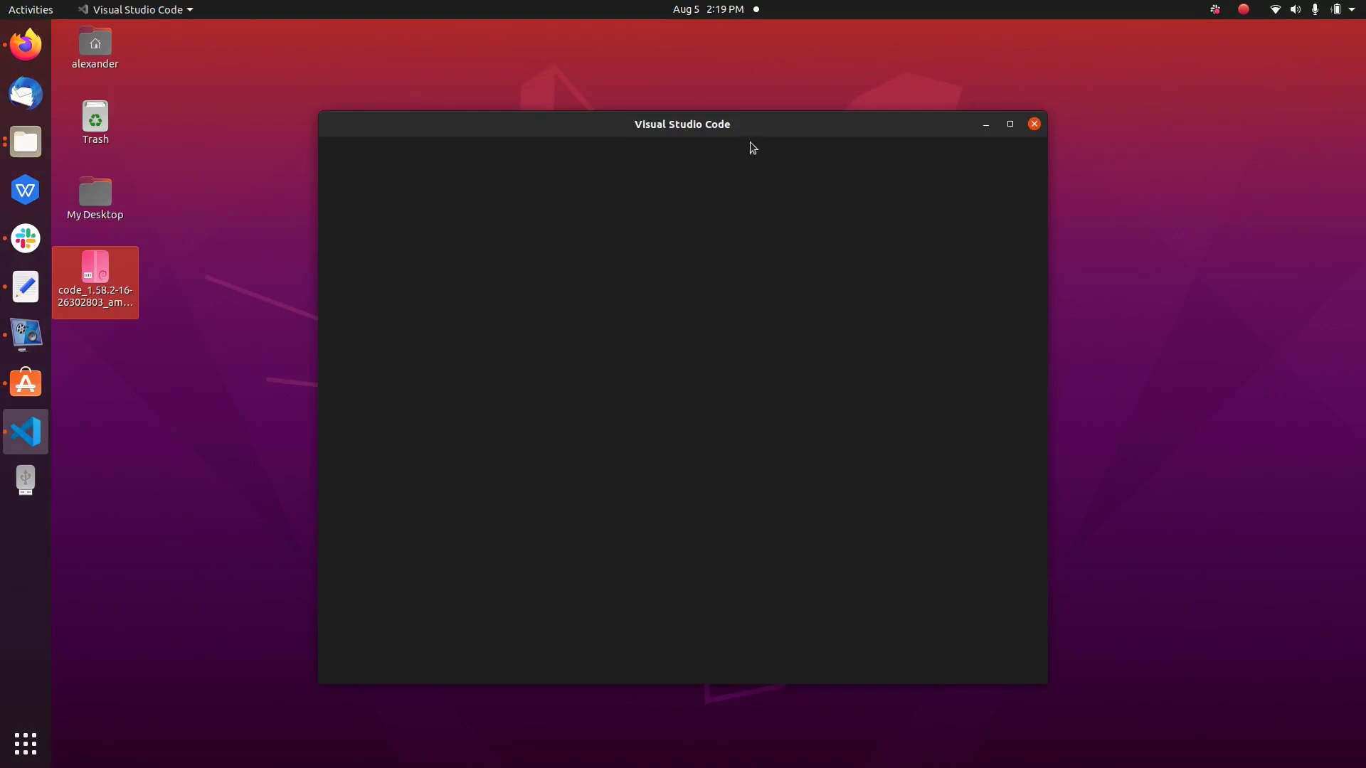
left_click_drag(742, 129, 732, 91)
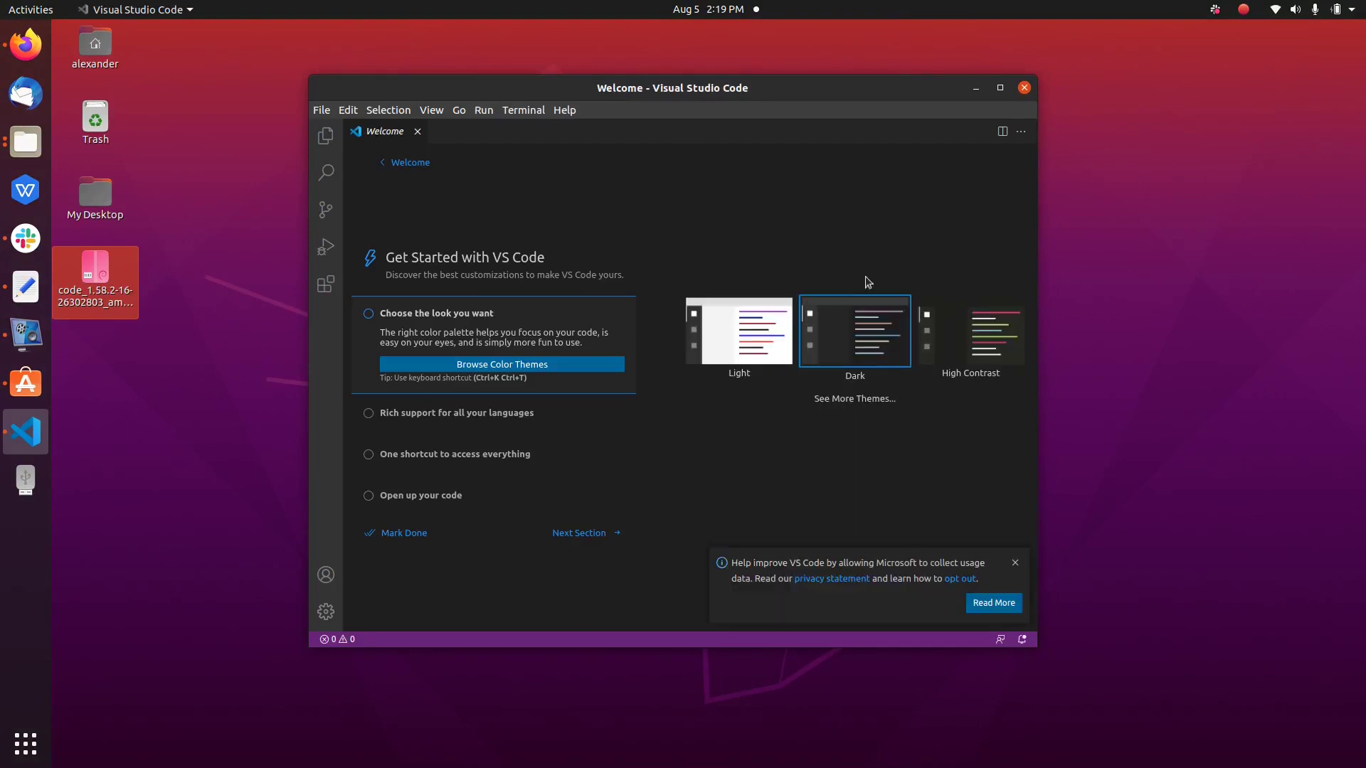
Maximise the Visual Studio Code window showing the Get Started walkthrough
left_click(1000, 88)
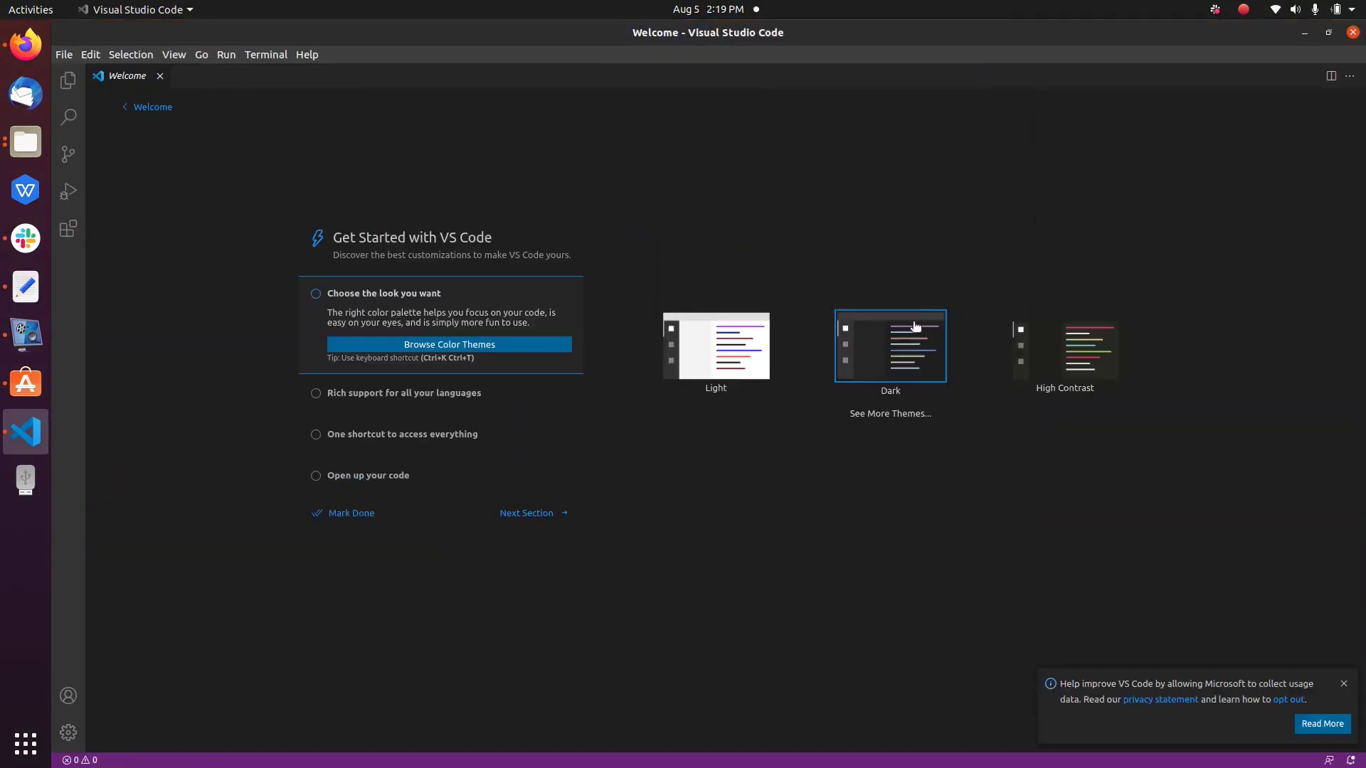